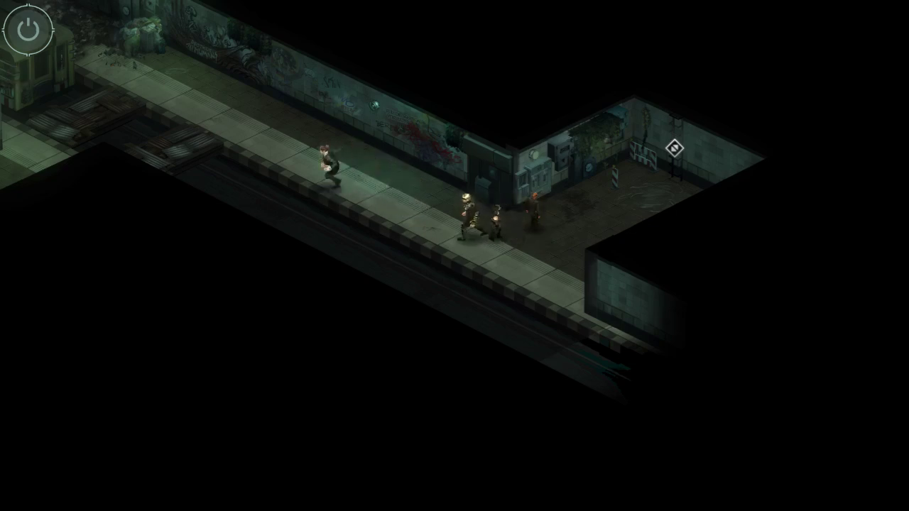
Step: Browse Amy's character stats, mission objectives, mission items and inventory
left_click(89, 327)
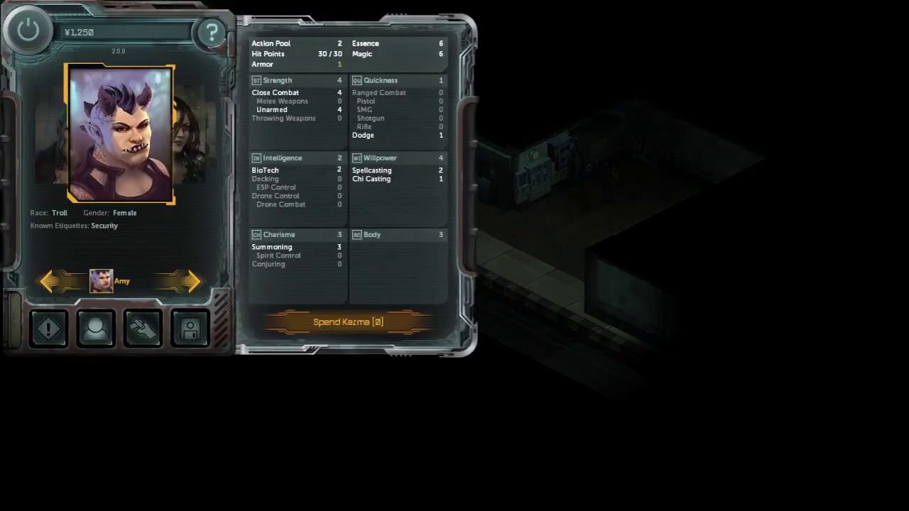
left_click(48, 327)
left_click(122, 82)
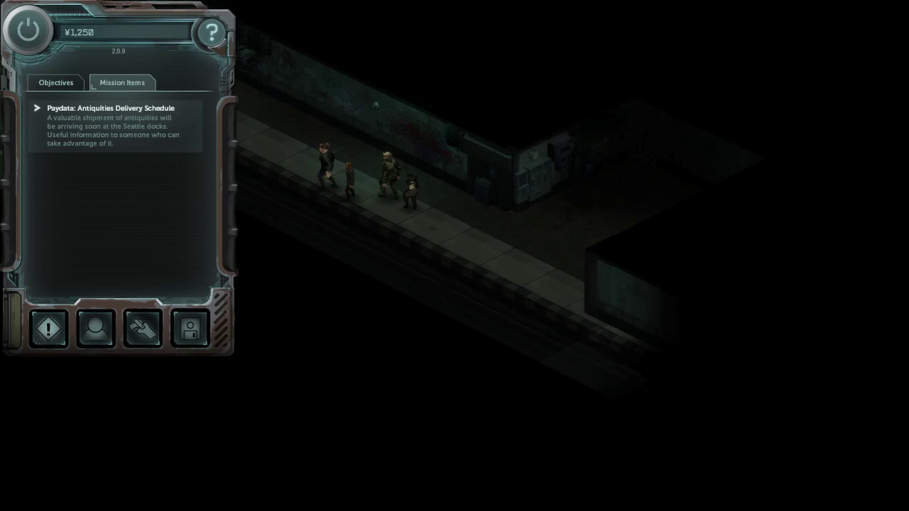
left_click(142, 327)
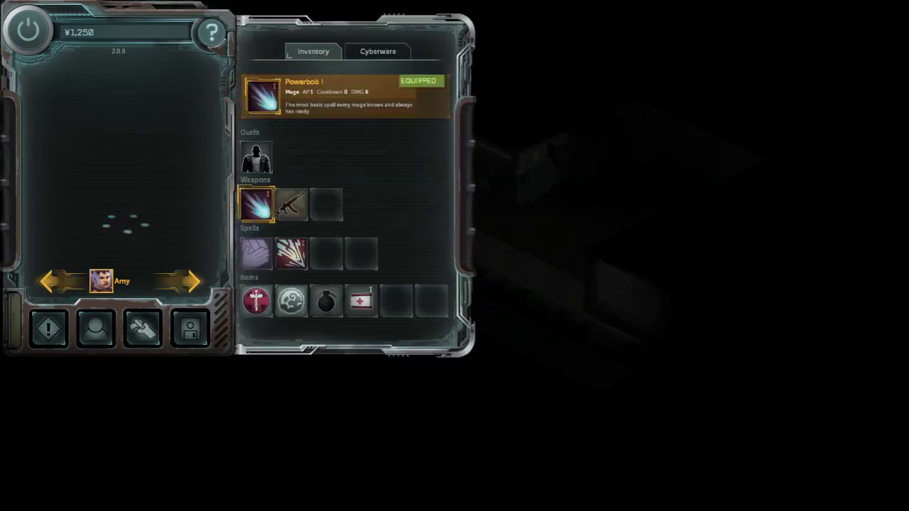
Step: Set the screen resolution to 1920 x 1080 in the game options and confirm it
left_click(189, 327)
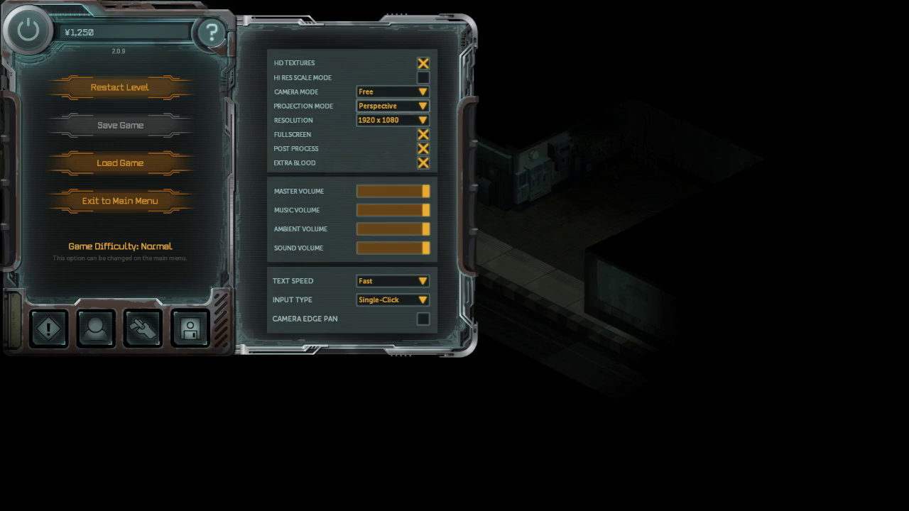
left_click(392, 120)
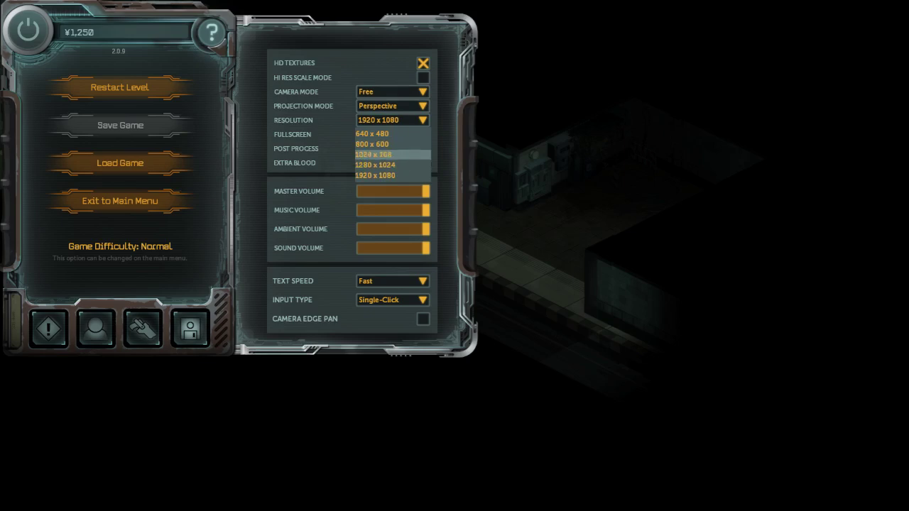
left_click(375, 175)
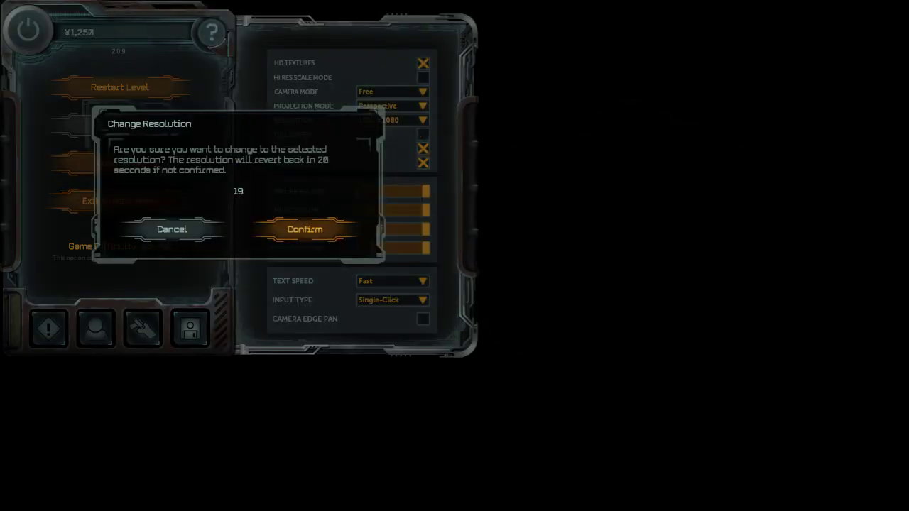
left_click(305, 229)
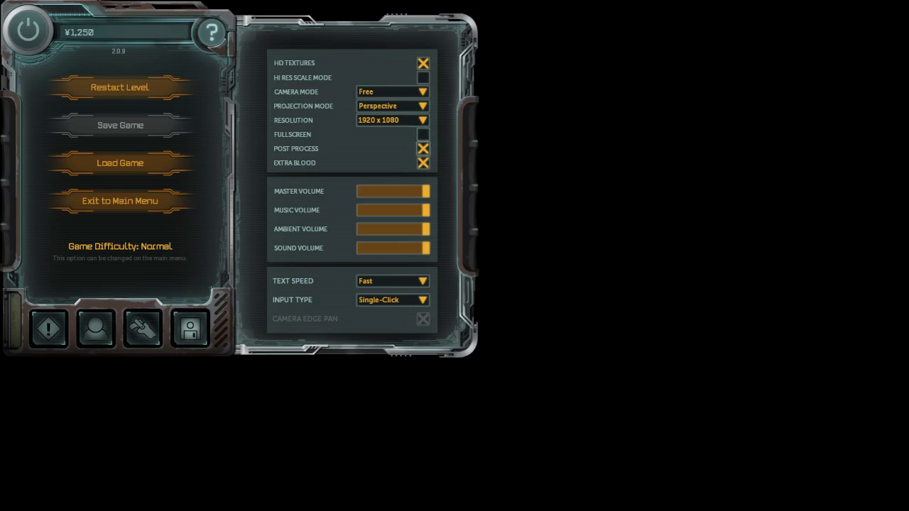
Step: Turn fullscreen back on, confirm the display change, and close the options menu
left_click(422, 135)
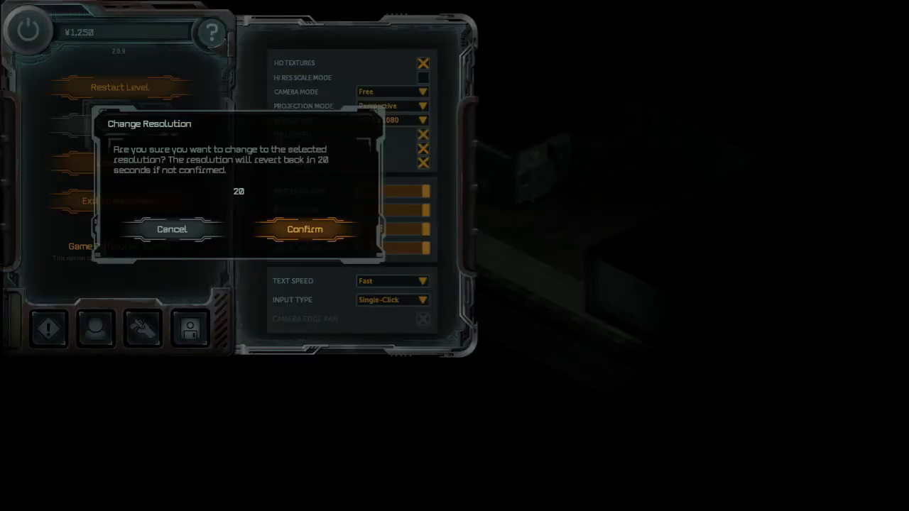
left_click(305, 229)
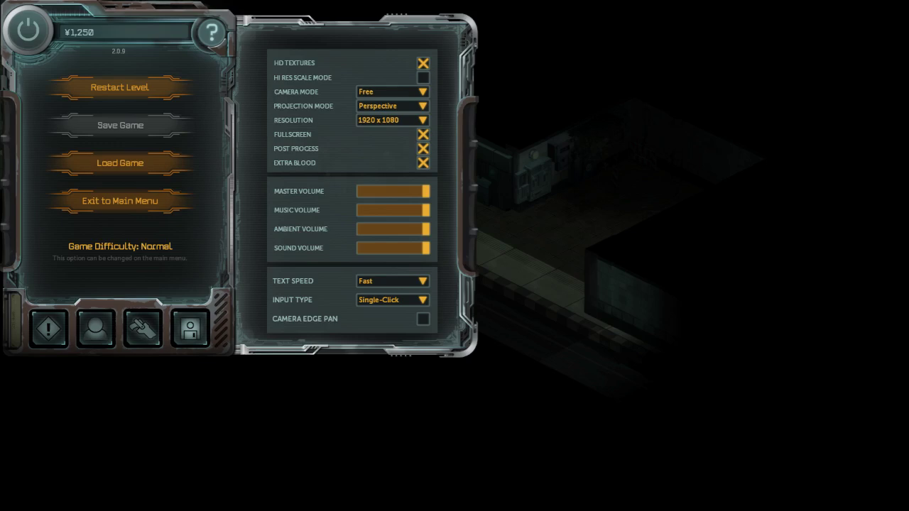
key("Escape")
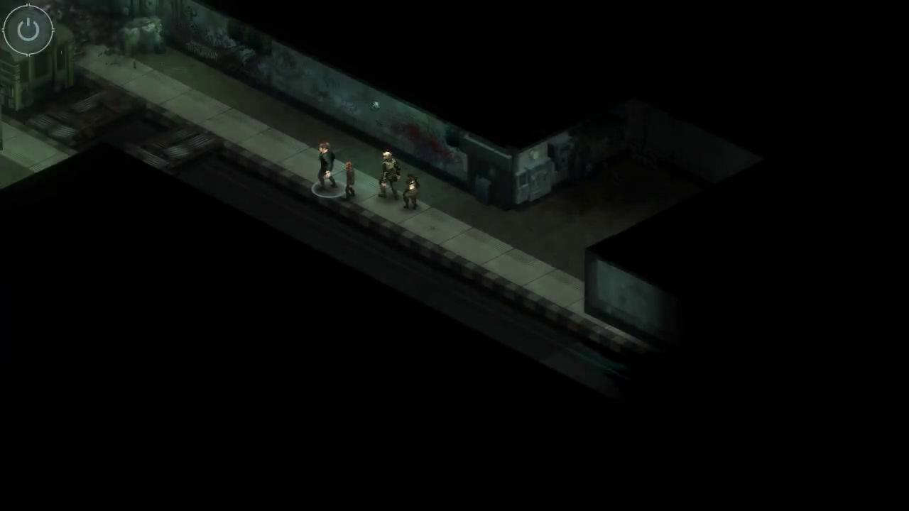
Step: Walk the lead character down the walkway, then reopen Amy's character sheet from the PDA
left_click(512, 281)
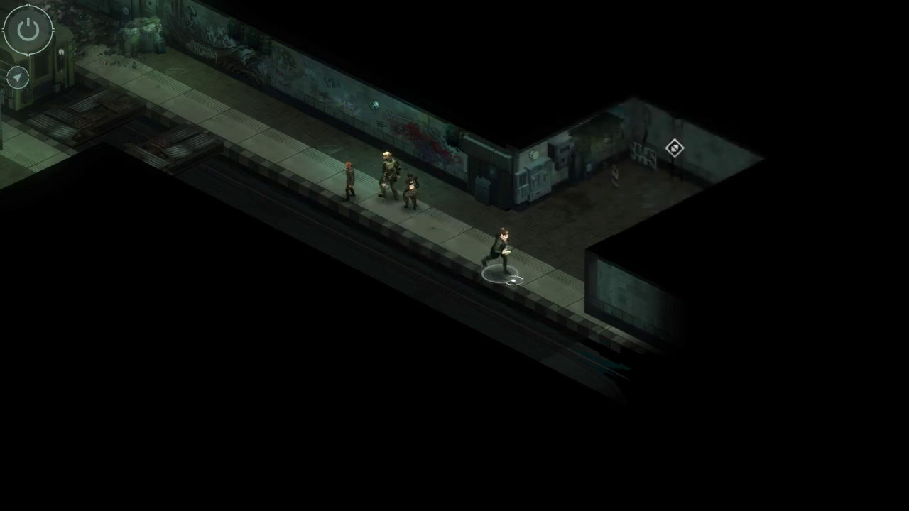
key("Tab")
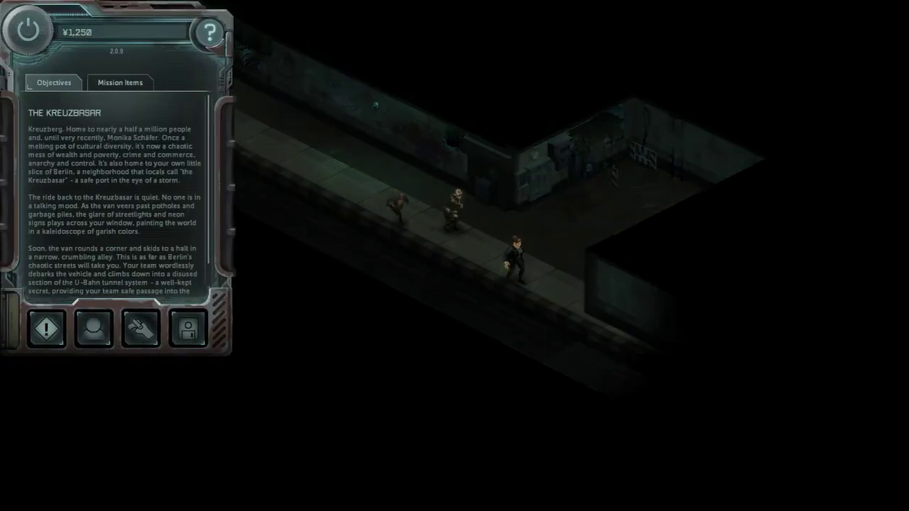
left_click(143, 328)
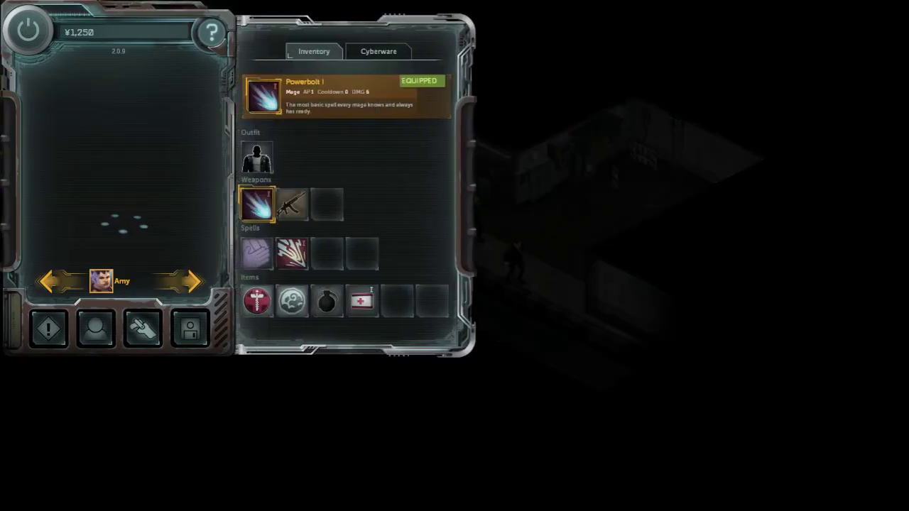
left_click(95, 327)
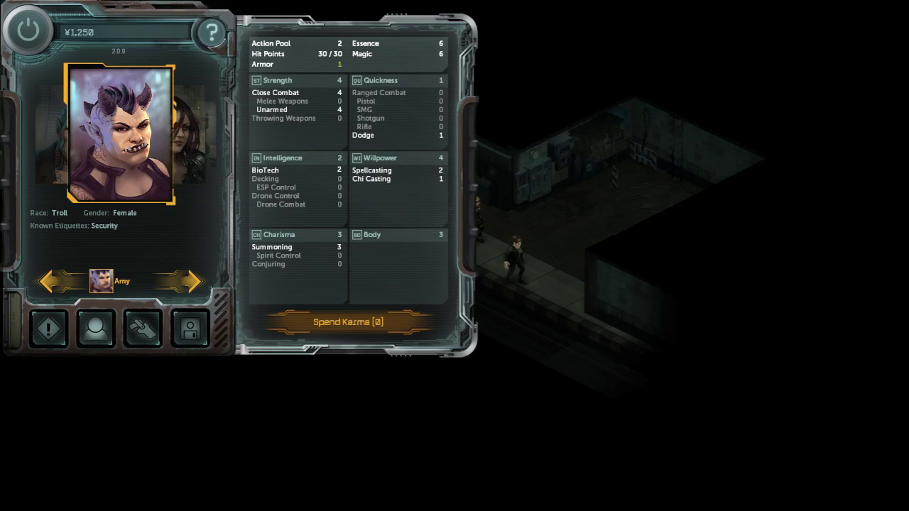
left_click(348, 322)
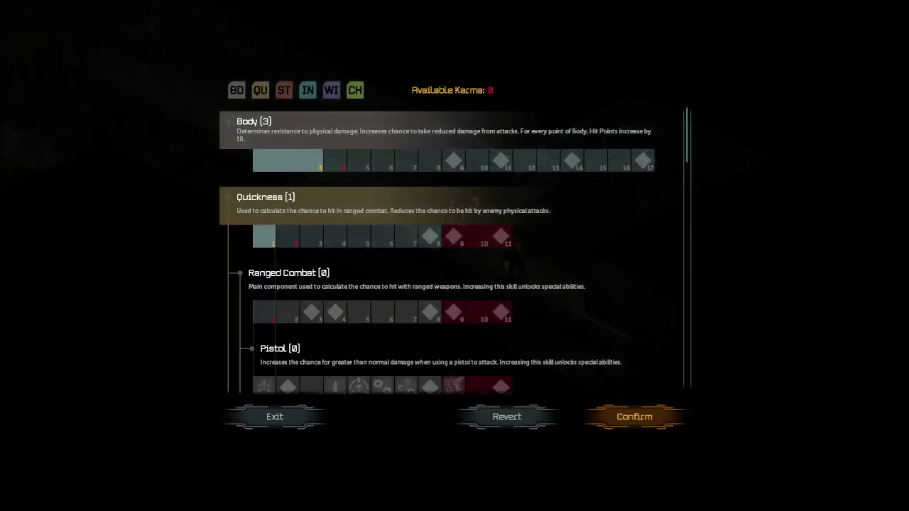